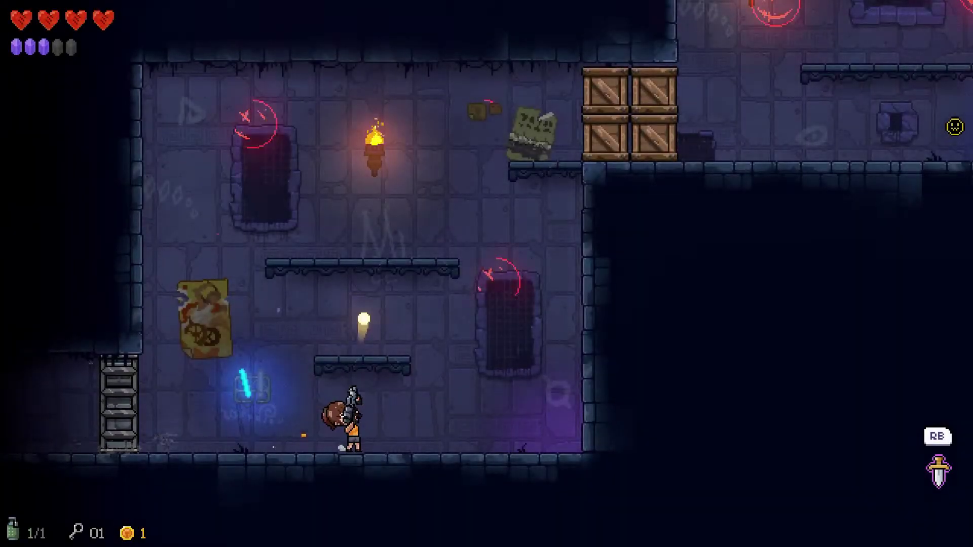
key(d)
Fight through the Neon Abyss room, shooting down all the spawning enemies.
key(space)
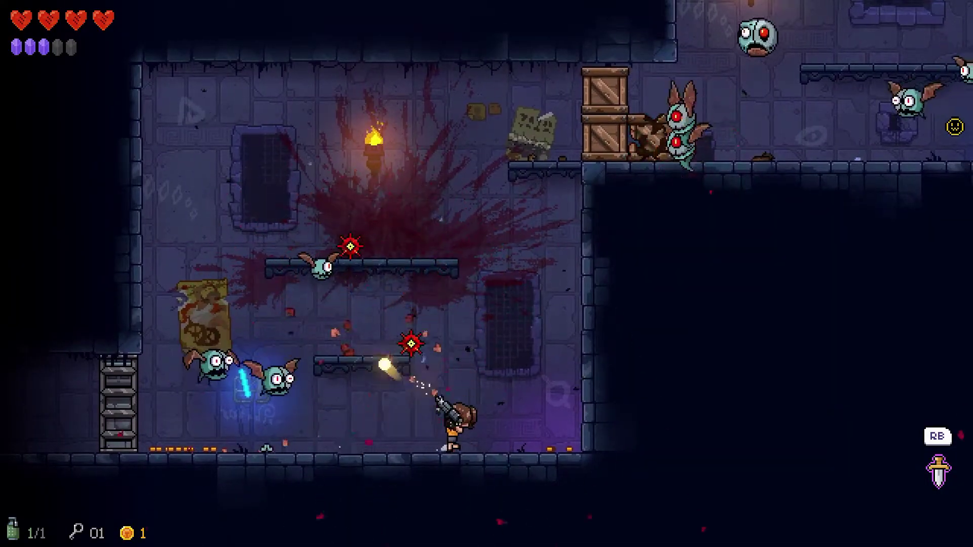
key(a)
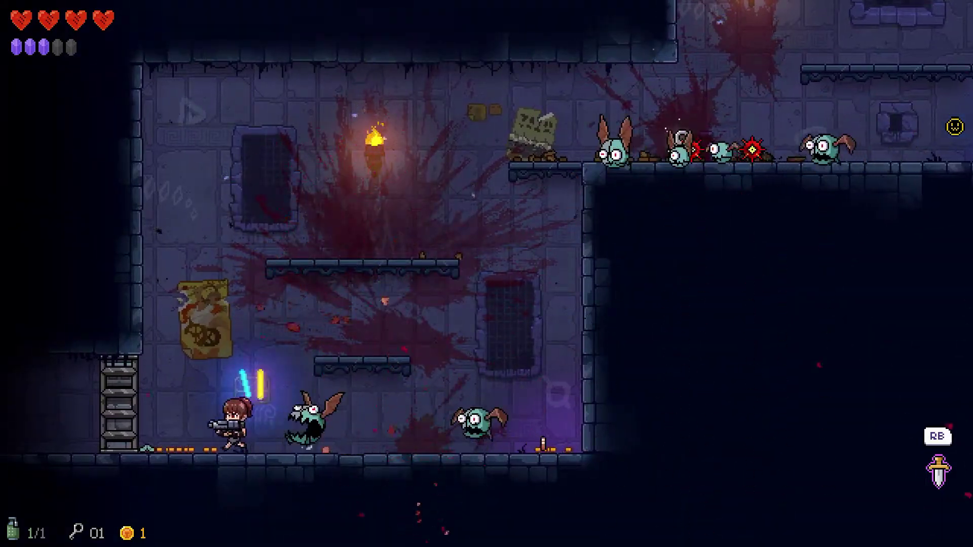
key(d)
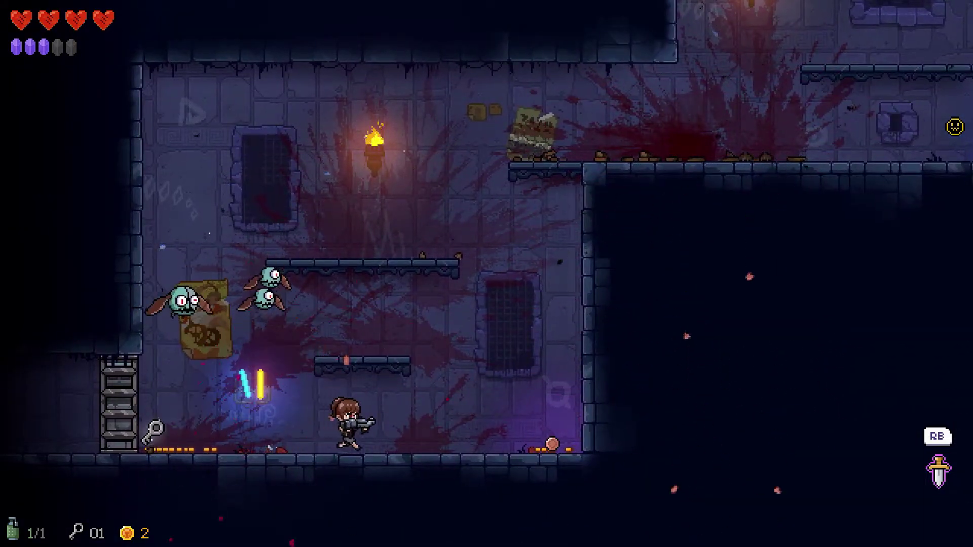
key(a)
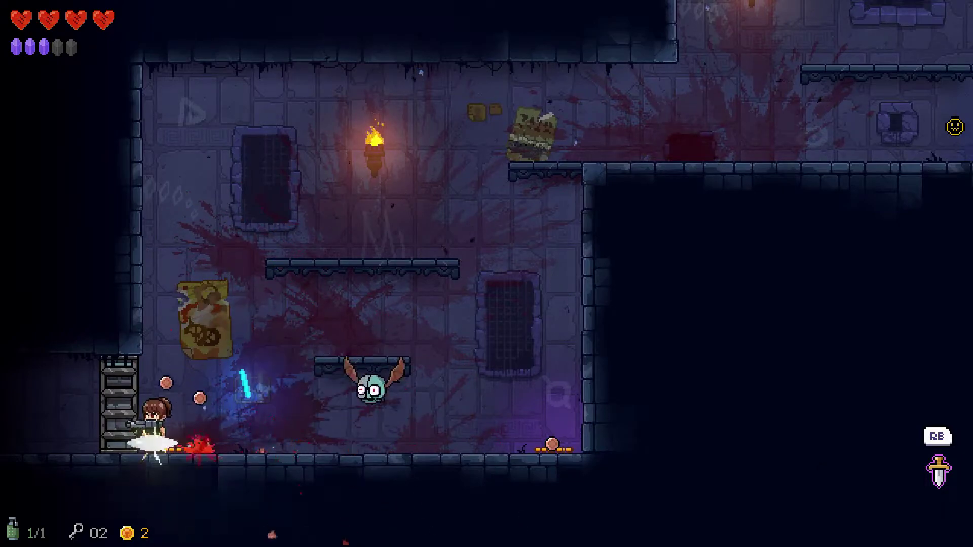
key(a)
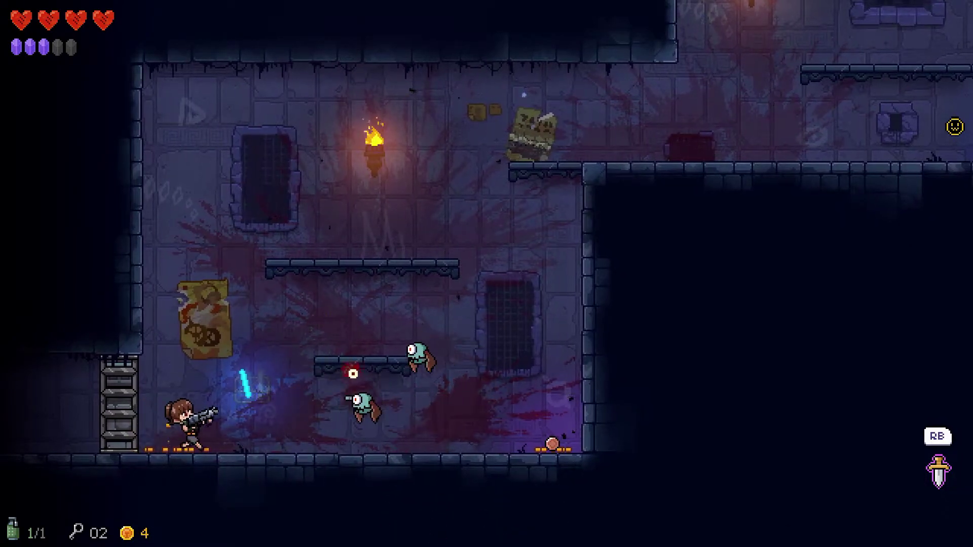
key(d)
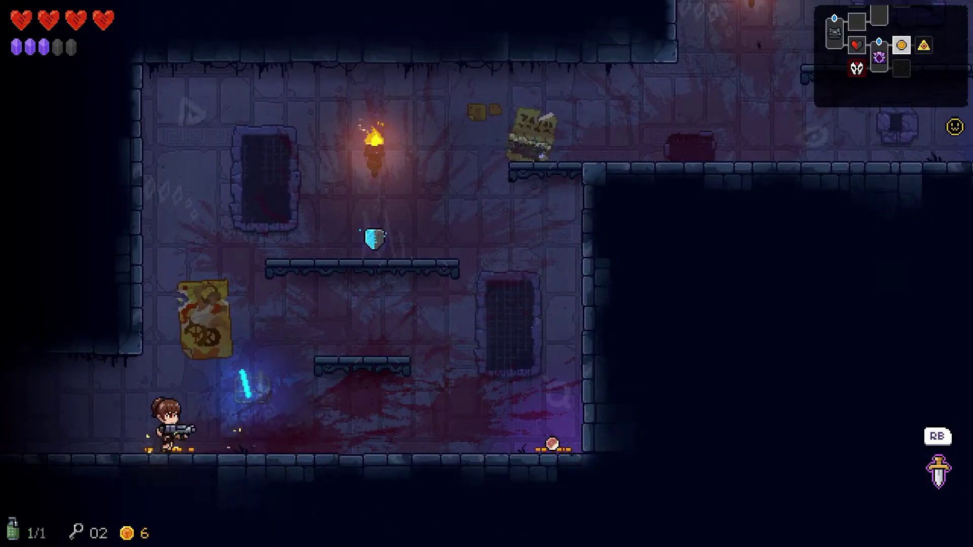
Collect the coin and jump up the platforms to grab the shield.
key(d)
key(space)
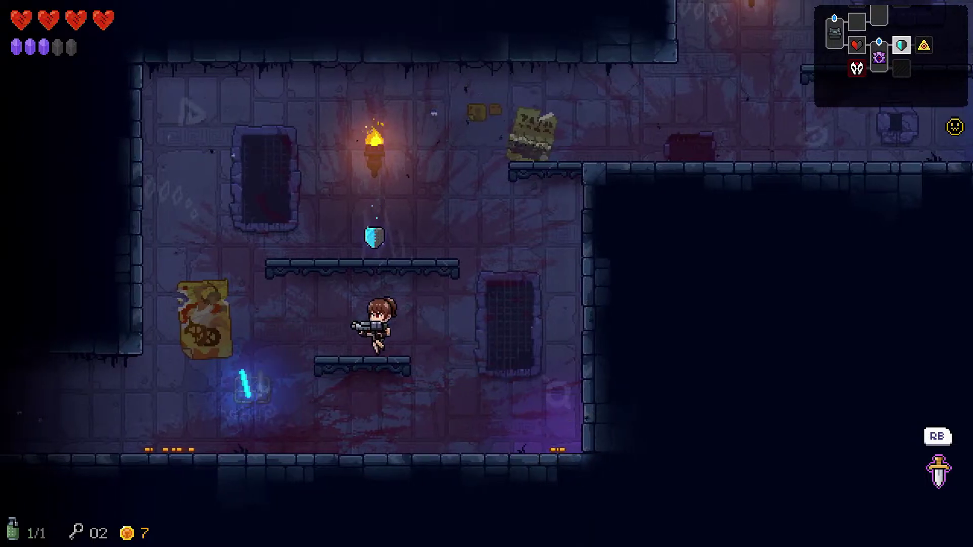
key(space)
key(d)
key(d)
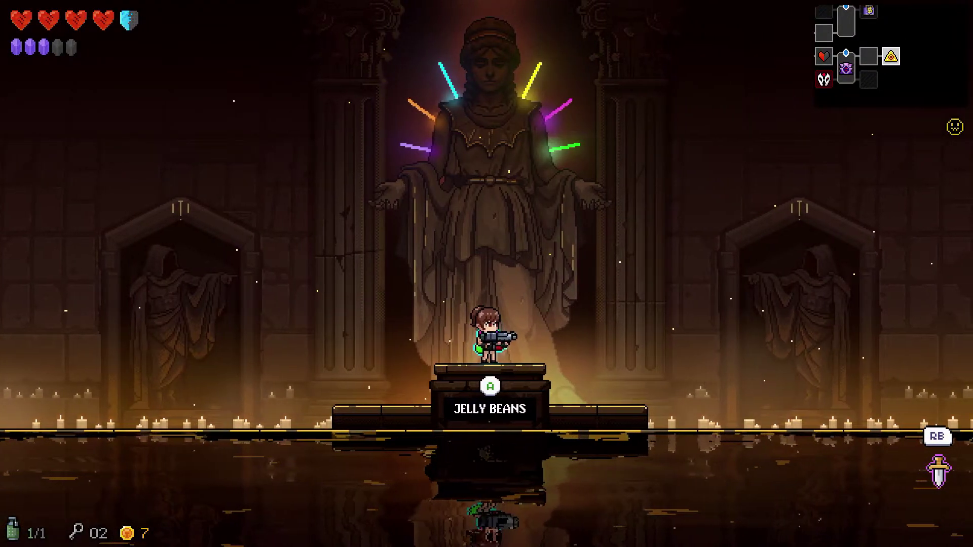
Take the Jelly Beans from the altar and exit left to the next room.
key(e)
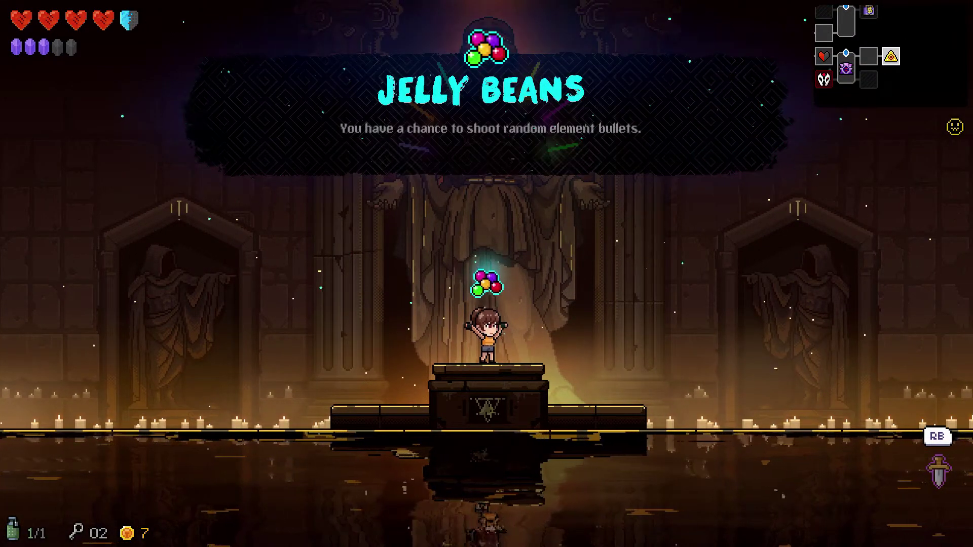
key(a)
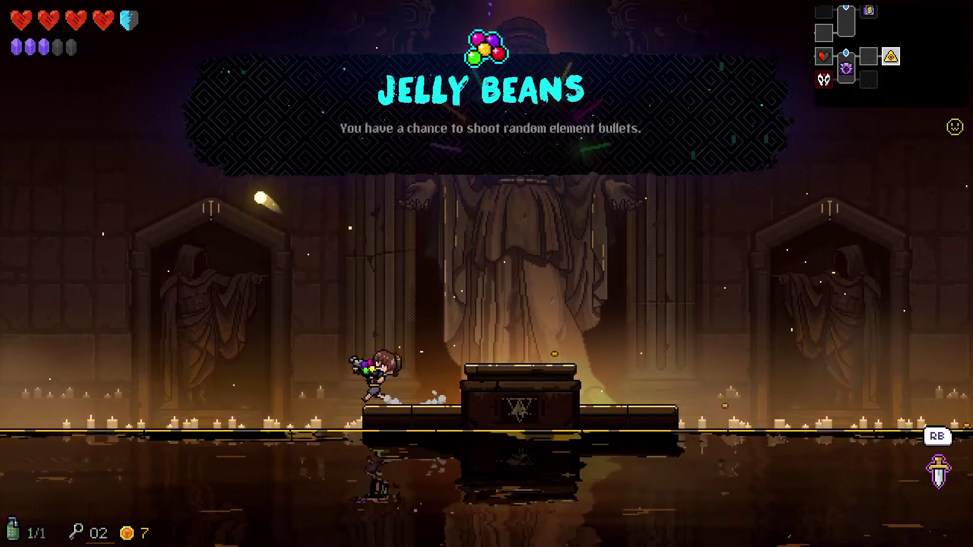
key(a)
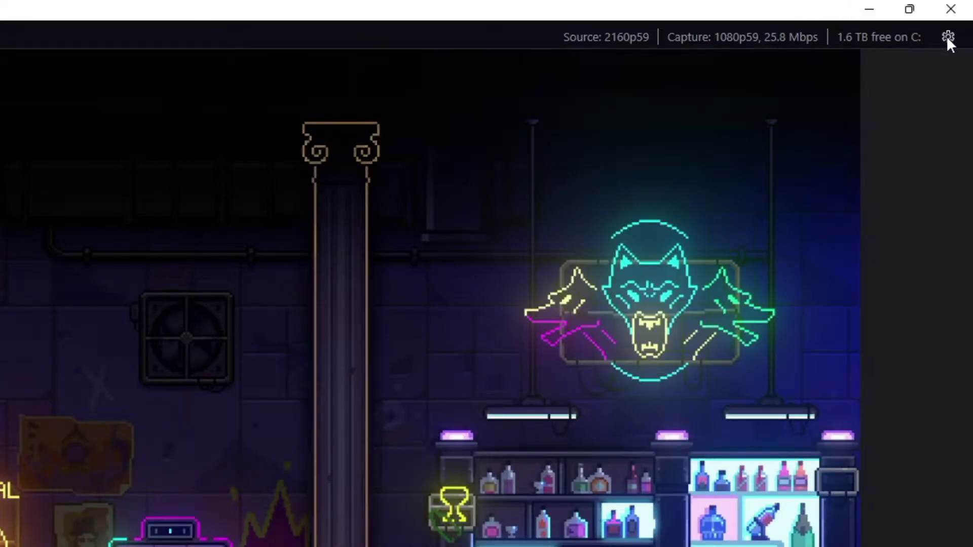
Keep Yeti Stereo Microphone as the Mic tab's audio input and set the input gain to 81.
click(959, 22)
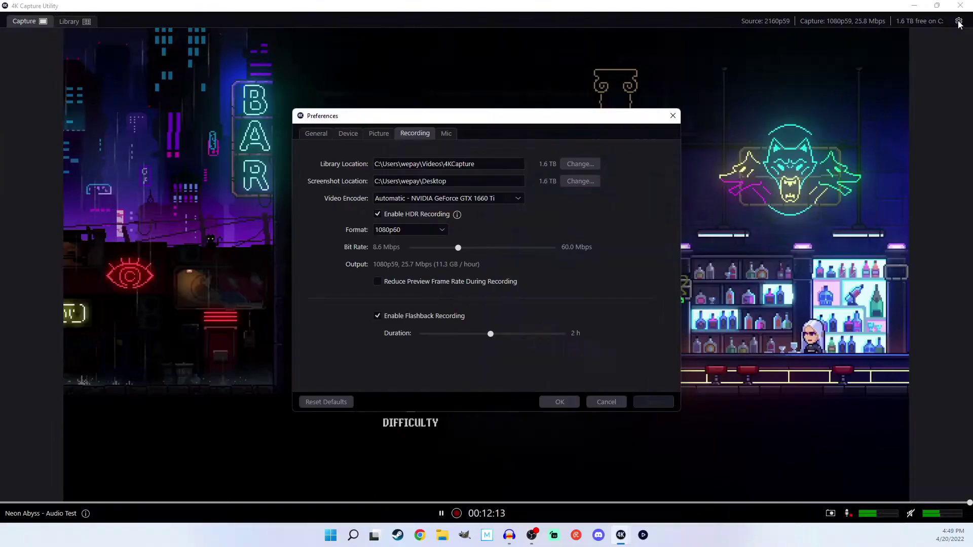
click(447, 134)
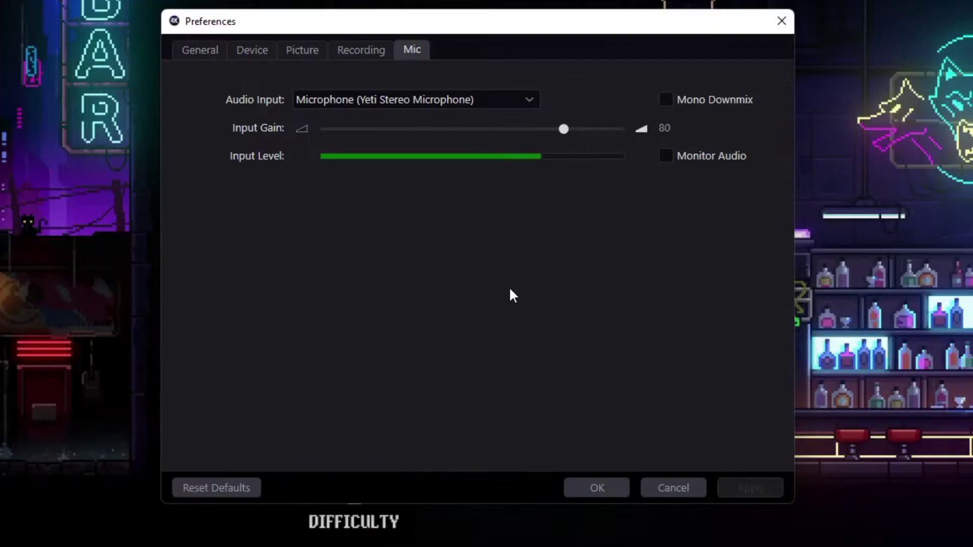
click(527, 104)
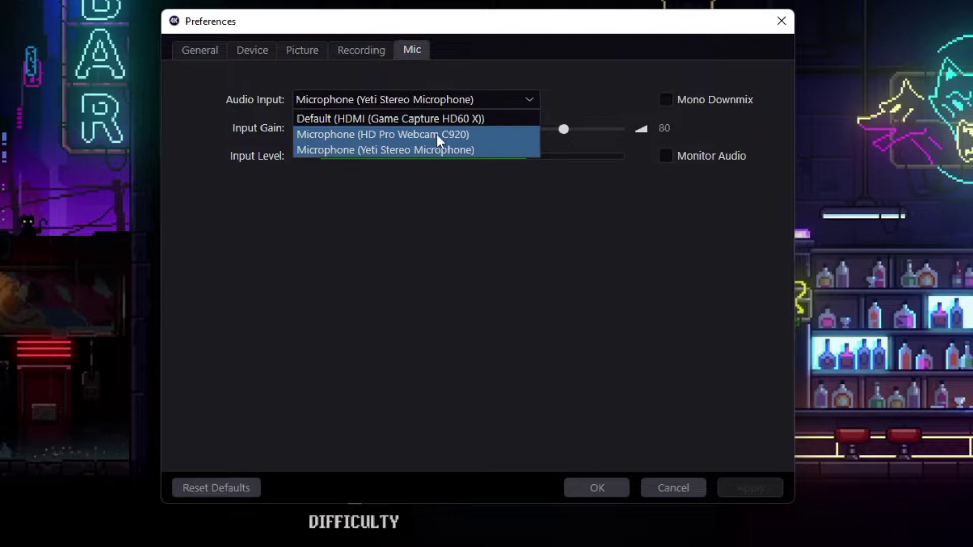
click(392, 148)
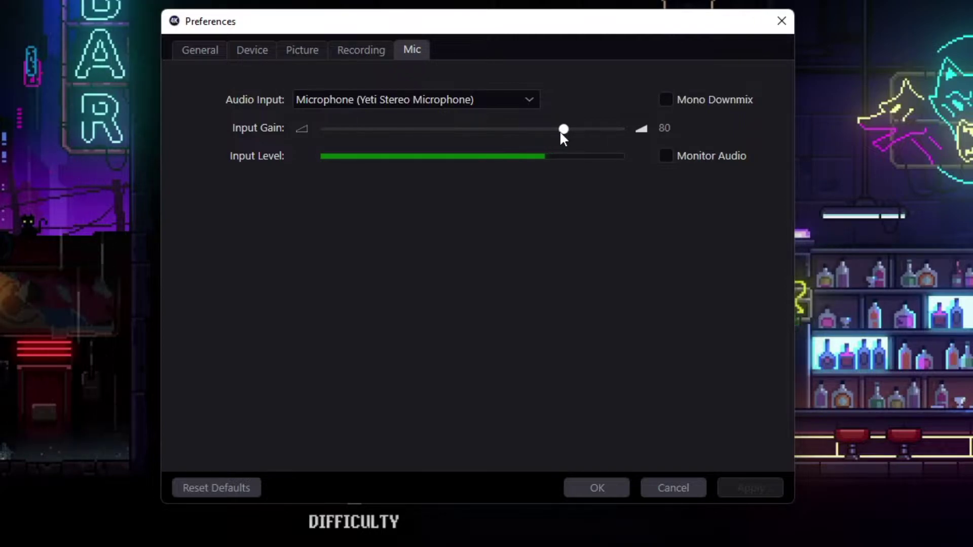
drag(601, 130, 620, 133)
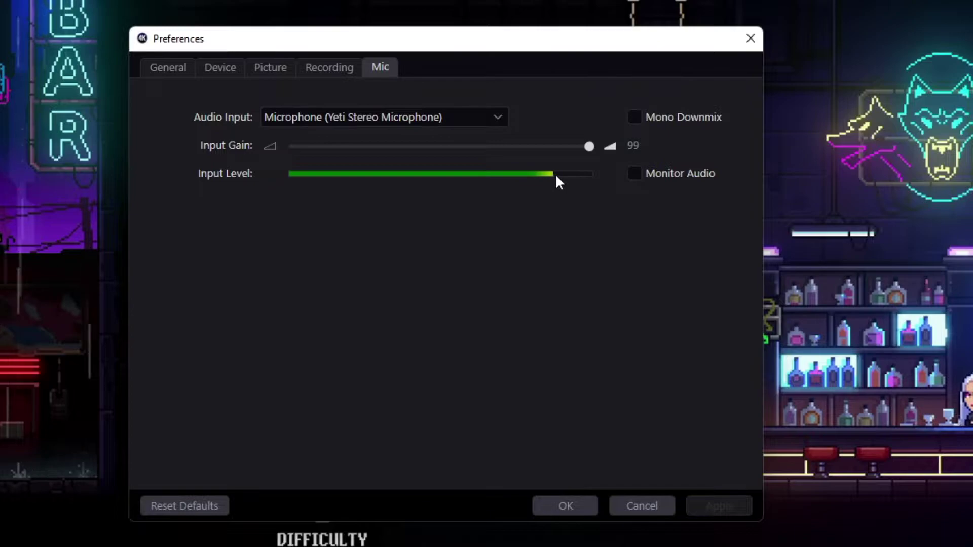
mouse_move(588, 146)
mouse_down()
mouse_move(598, 148)
mouse_move(532, 148)
mouse_up()
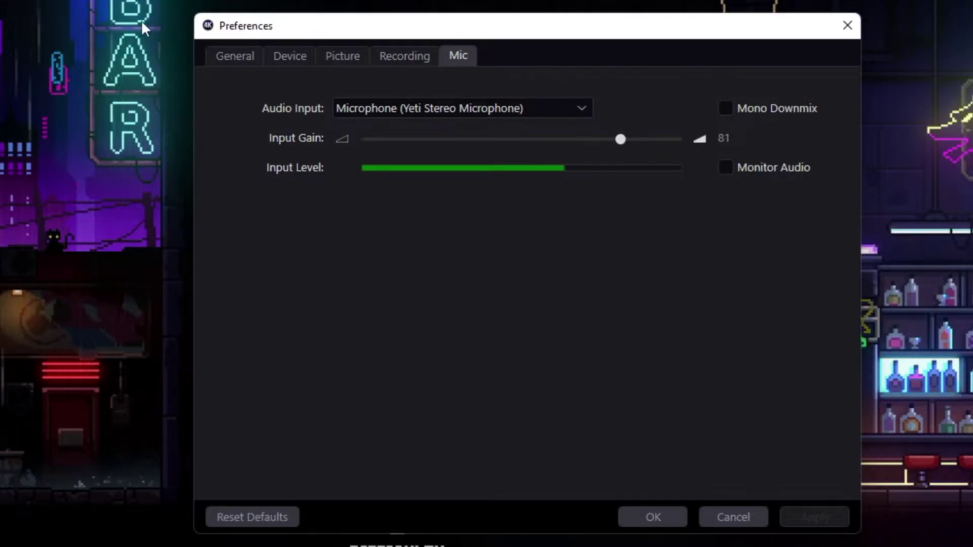
Apply the preferences, then mute and unmute the microphone commentary.
click(641, 516)
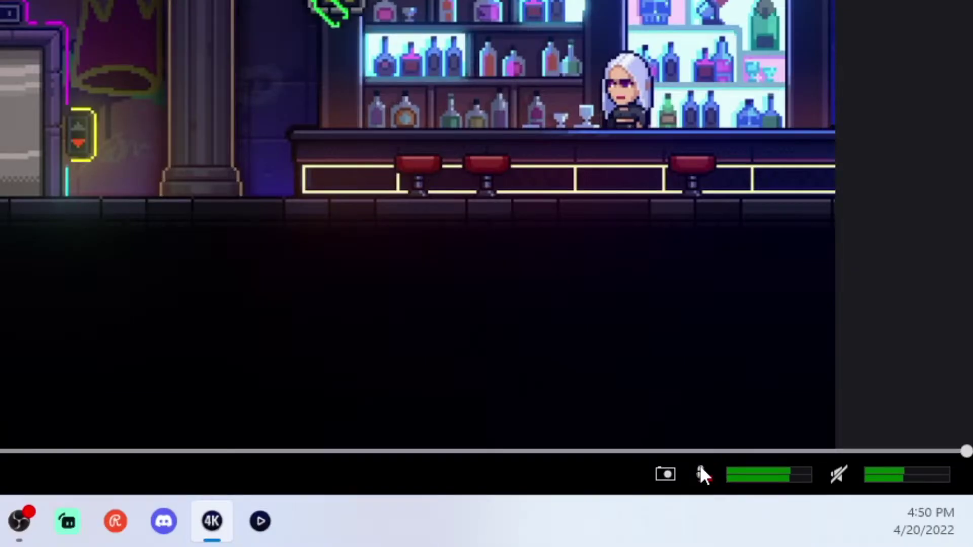
click(846, 514)
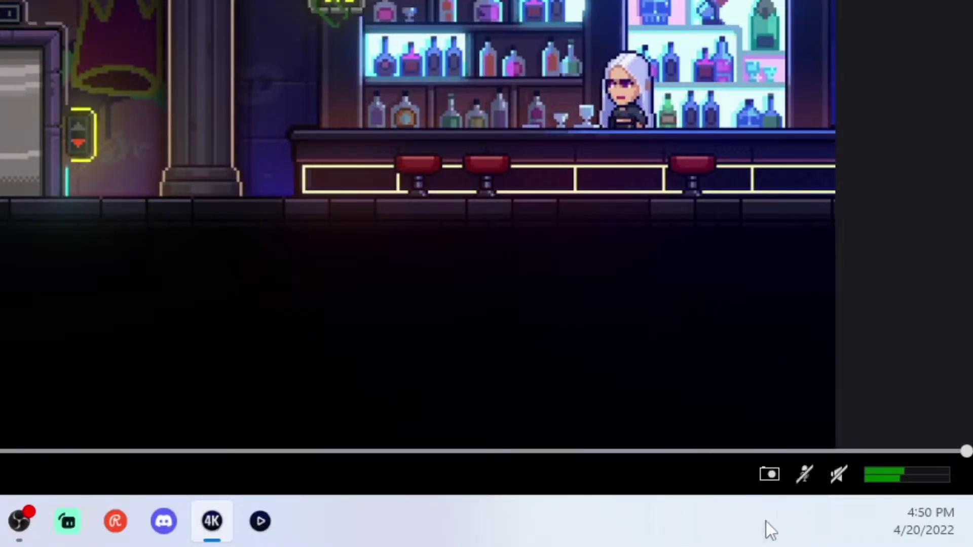
click(806, 475)
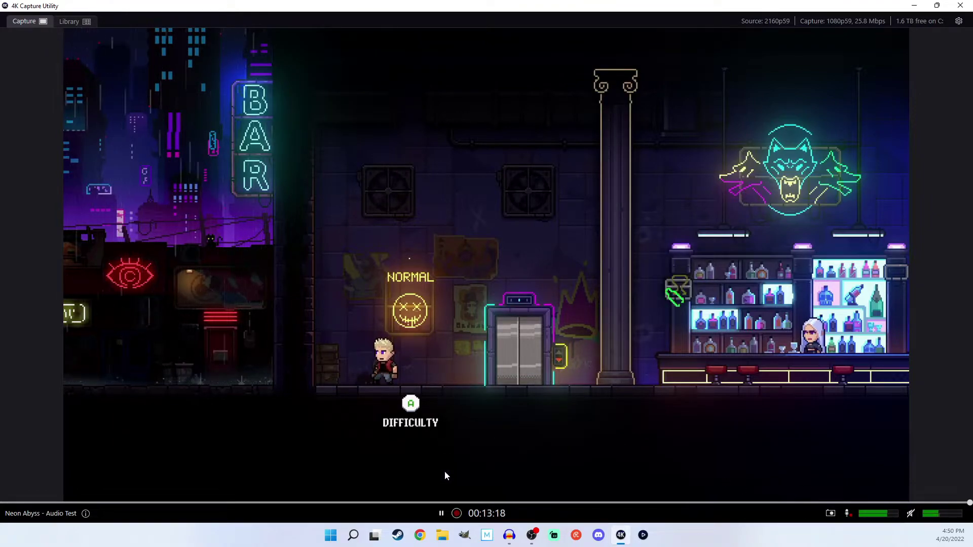
Record about 15 seconds of Neon Abyss gameplay, then stop the recording.
click(458, 515)
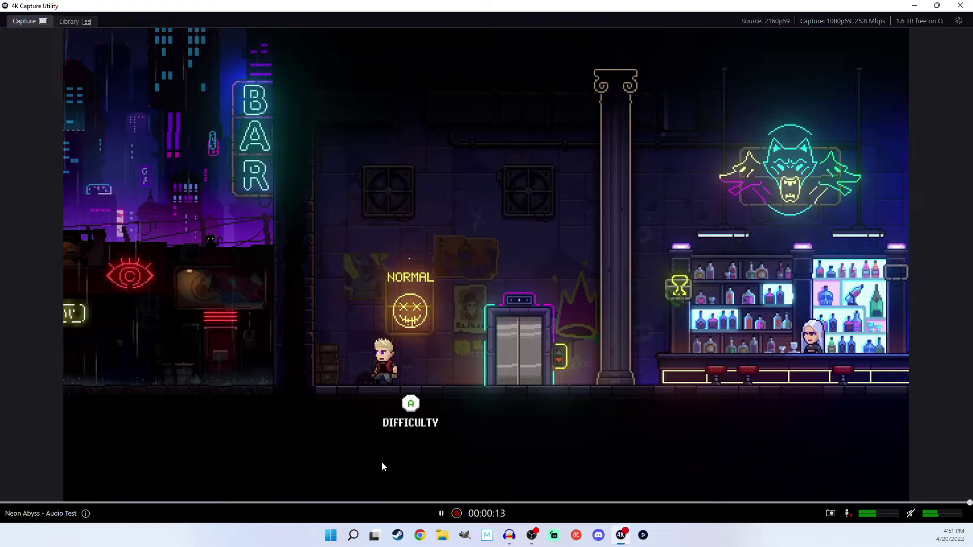
click(457, 514)
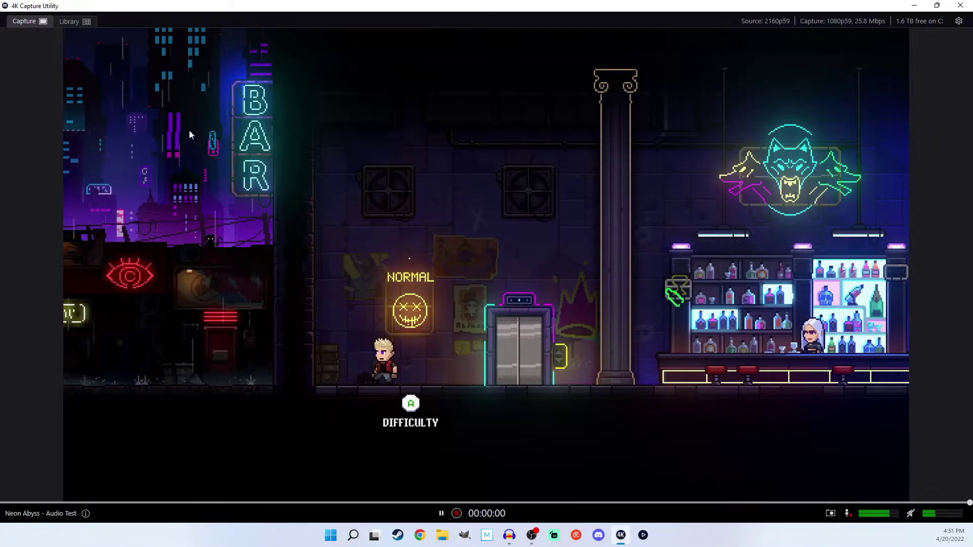
Play the 15-second Audio Test clip from the Library, then bring up preferences.
click(87, 23)
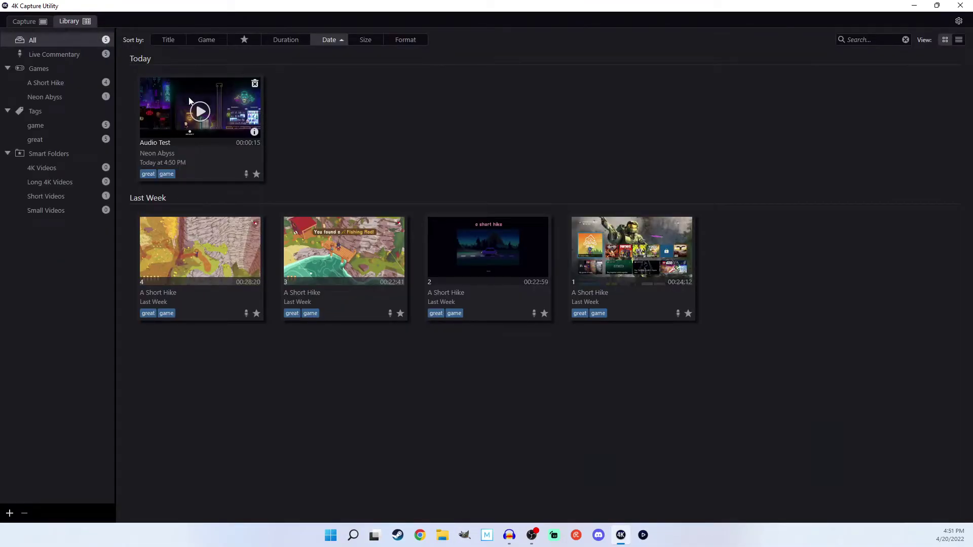
click(200, 114)
click(958, 22)
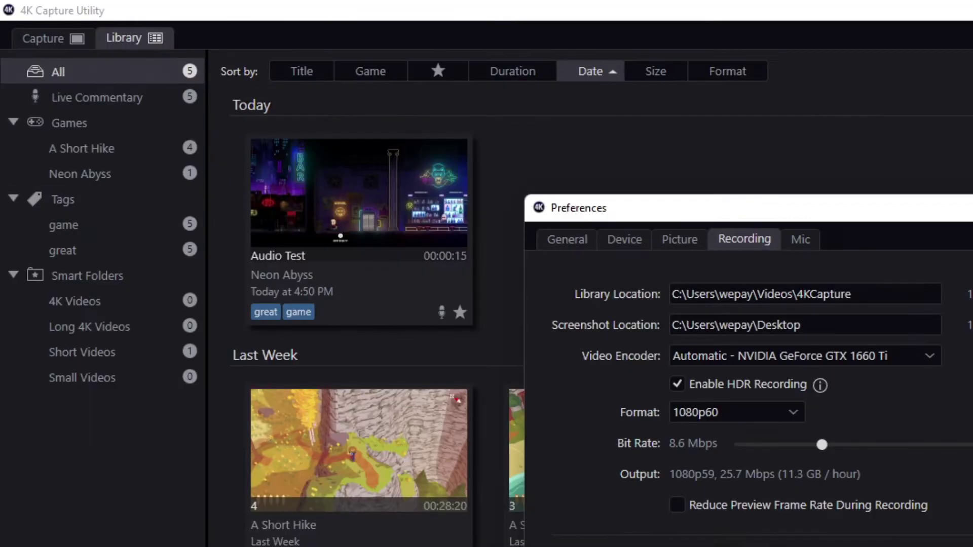
click(584, 515)
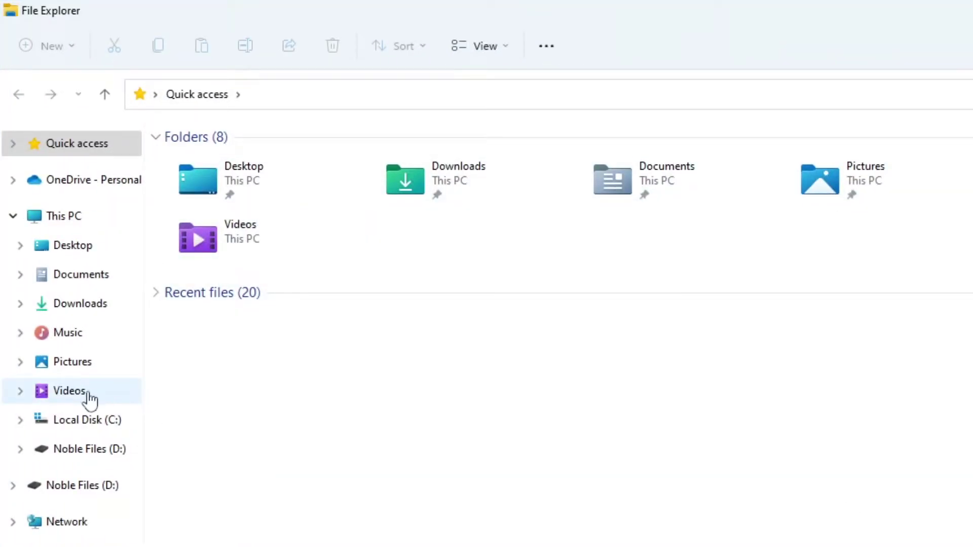
Open Videos > 4KCapture > Neon Abyss > 2022-04-20 Audio Test and play its MP4.
click(90, 398)
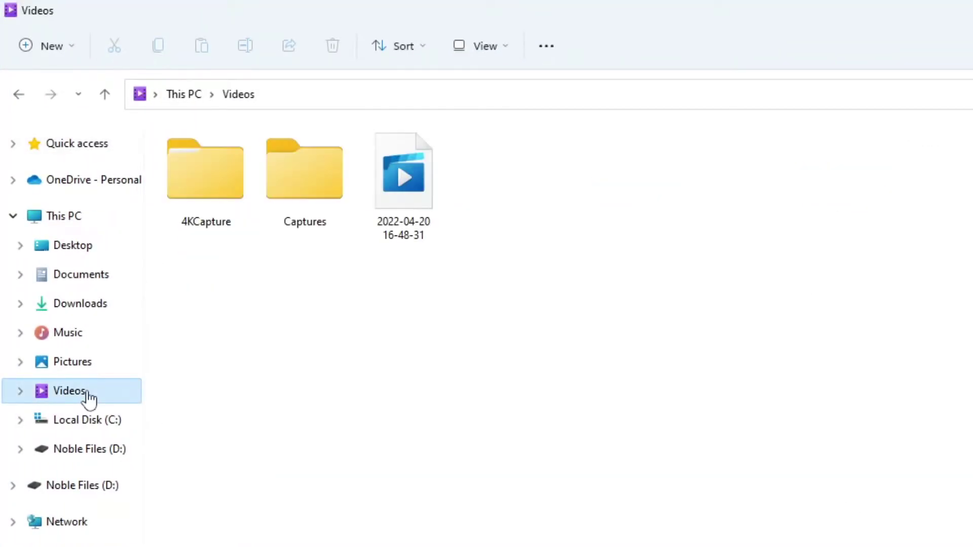
double_click(219, 192)
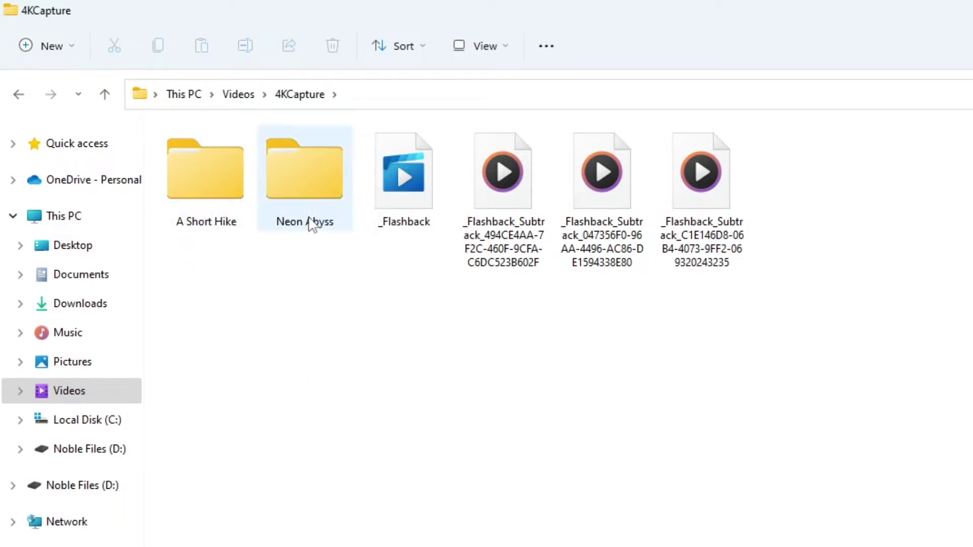
double_click(321, 202)
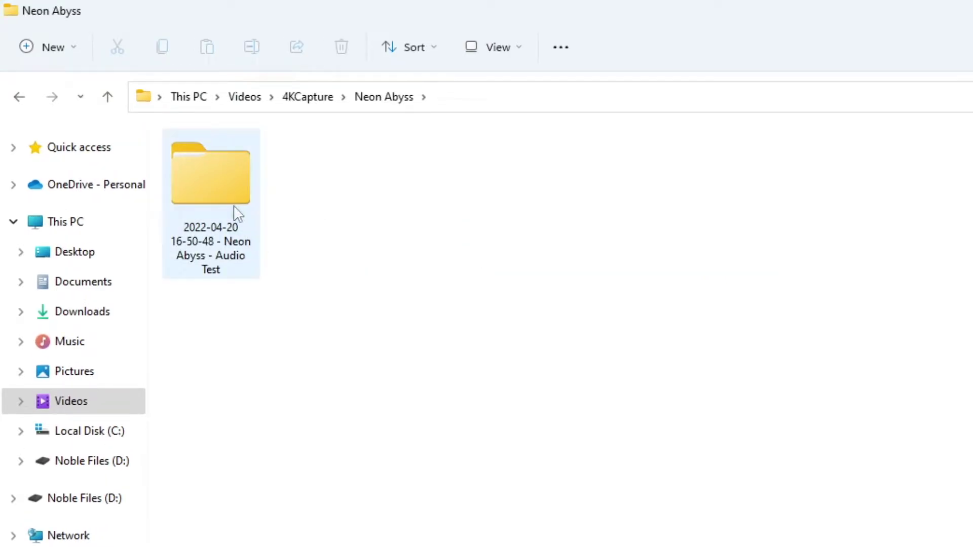
double_click(232, 204)
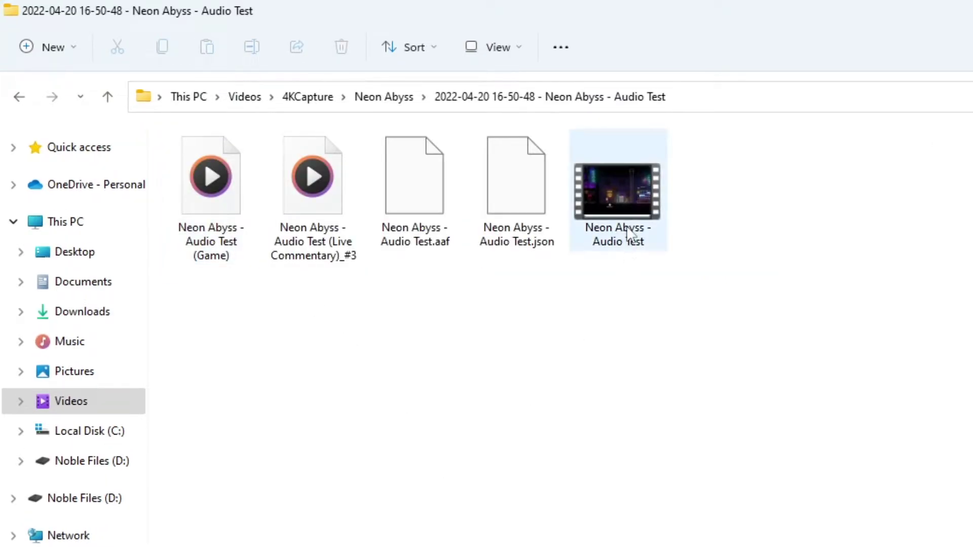
mouse_move(617, 201)
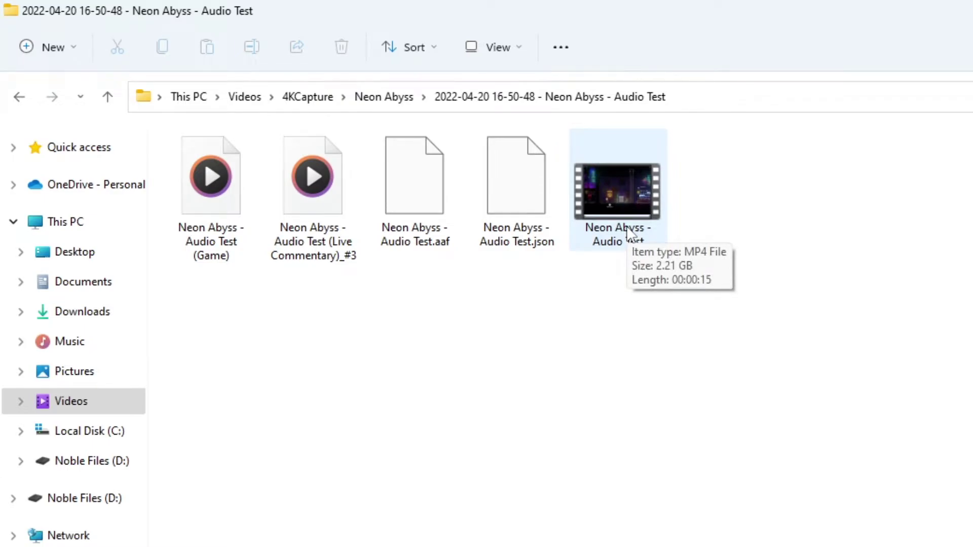
double_click(626, 231)
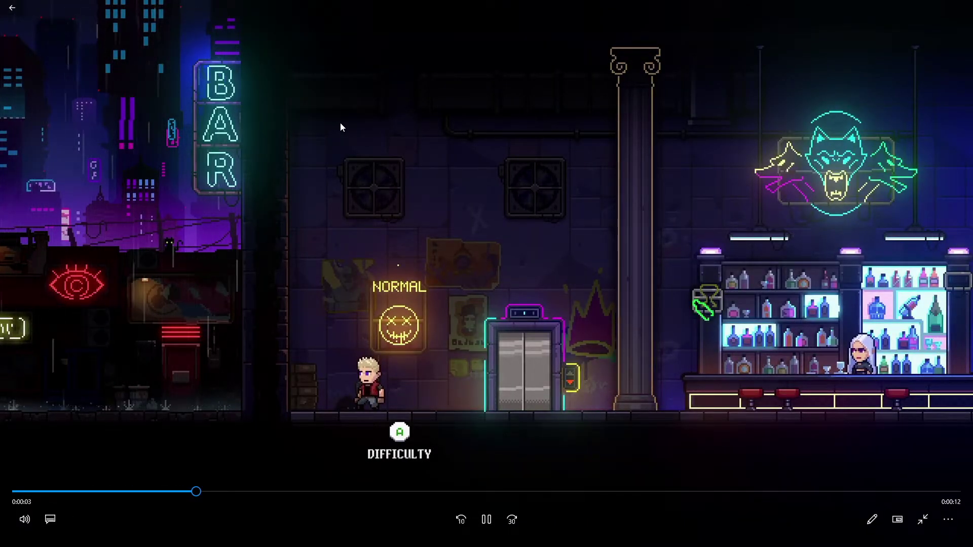
click(487, 520)
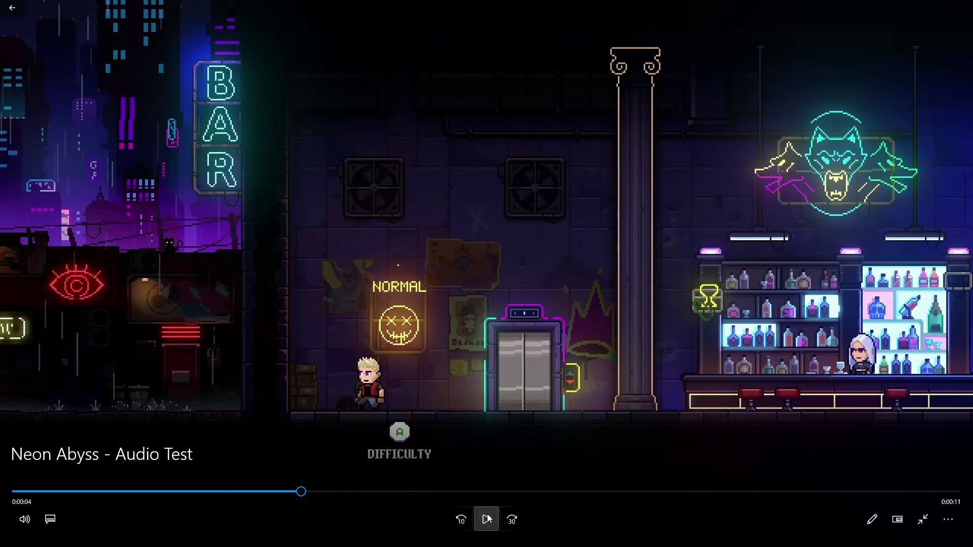
click(923, 519)
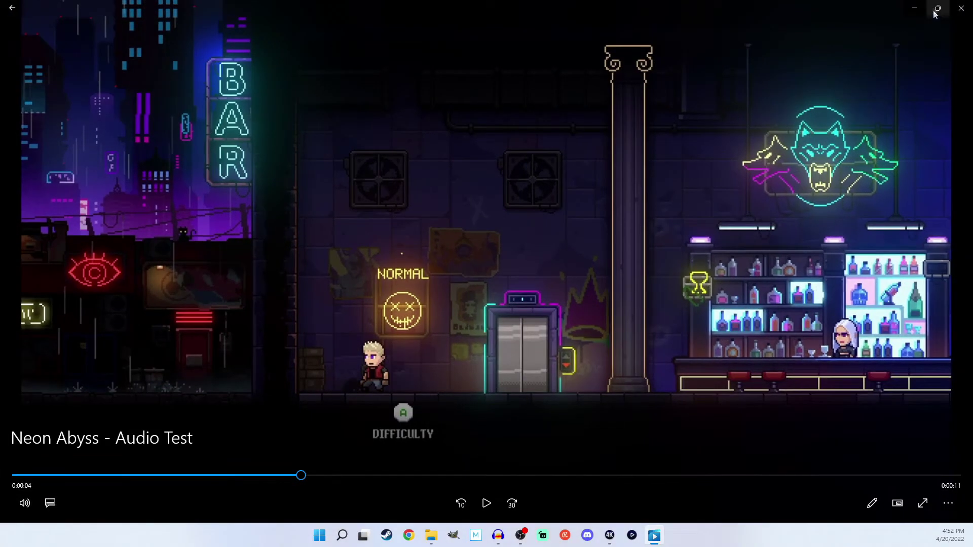
click(961, 10)
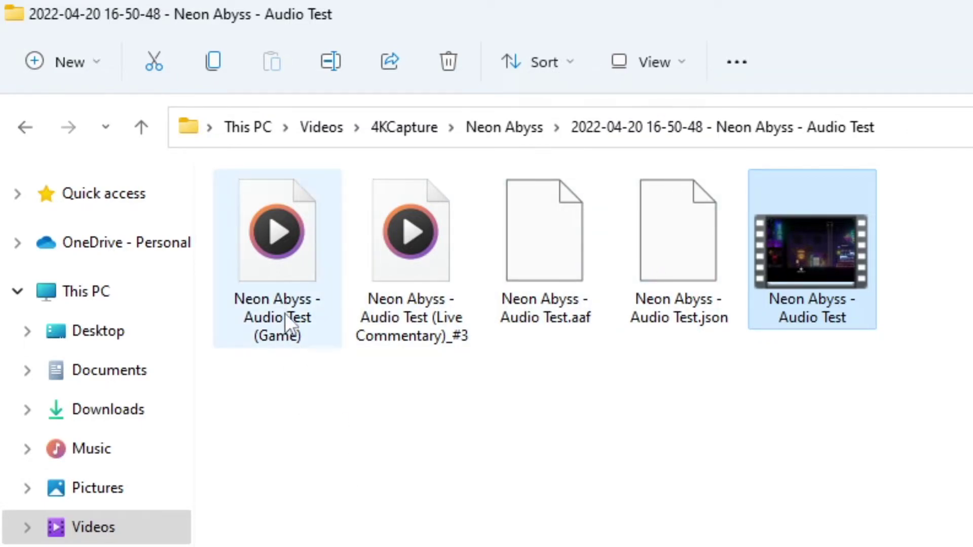
Skim the Game audio M4A along its seek bar, then play the Live Commentary file.
double_click(289, 281)
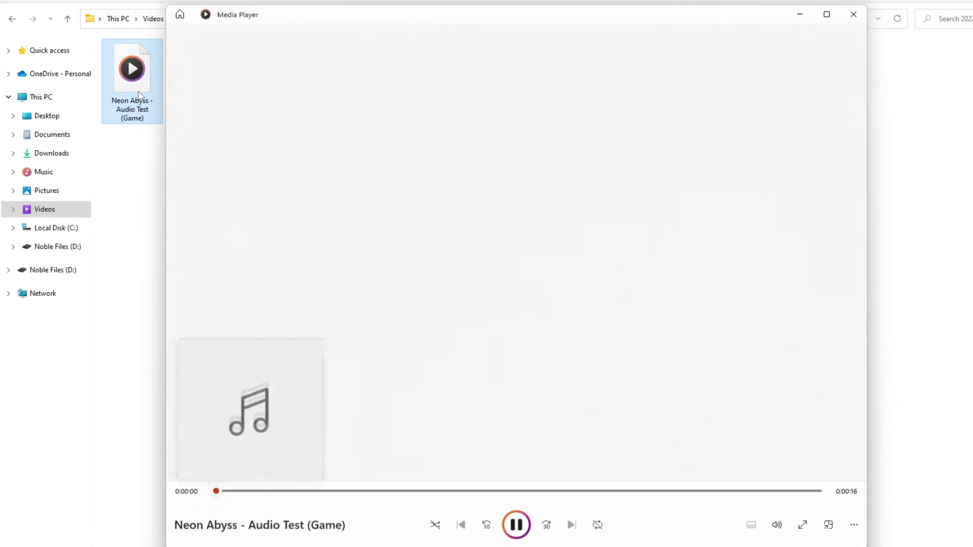
click(393, 491)
click(487, 491)
click(538, 492)
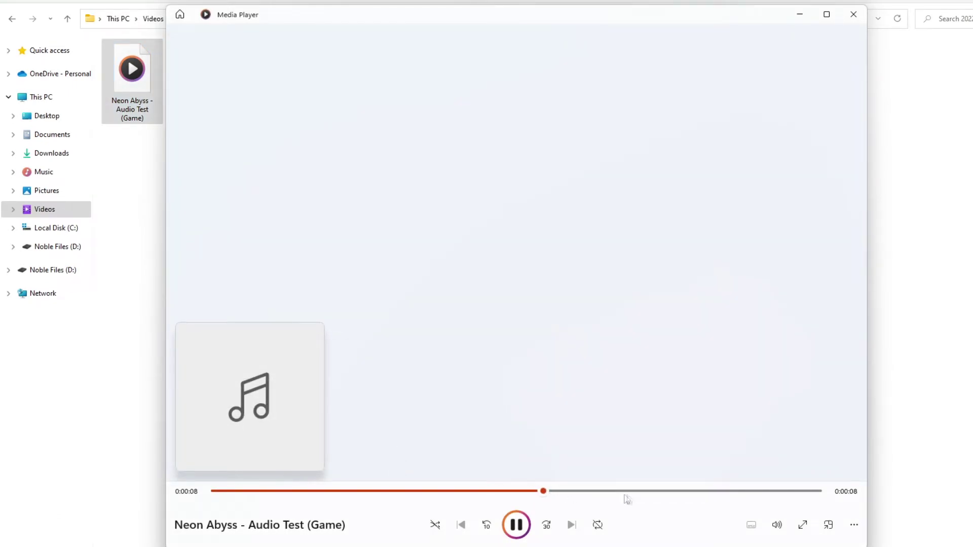
click(693, 492)
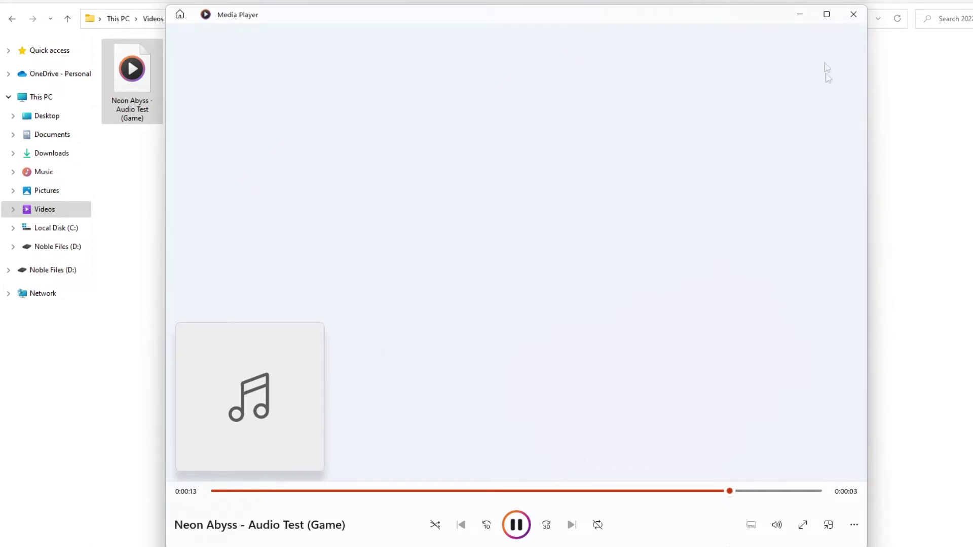
click(853, 14)
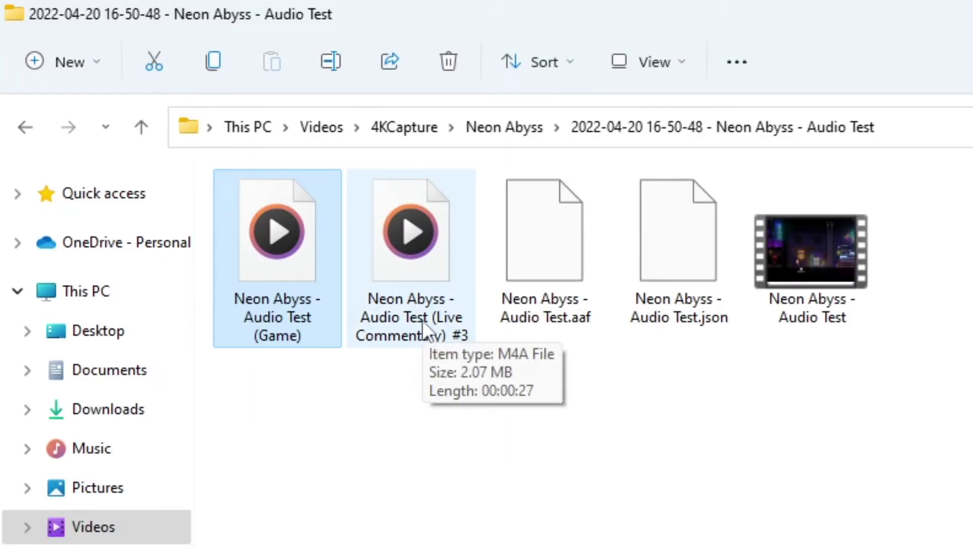
double_click(422, 320)
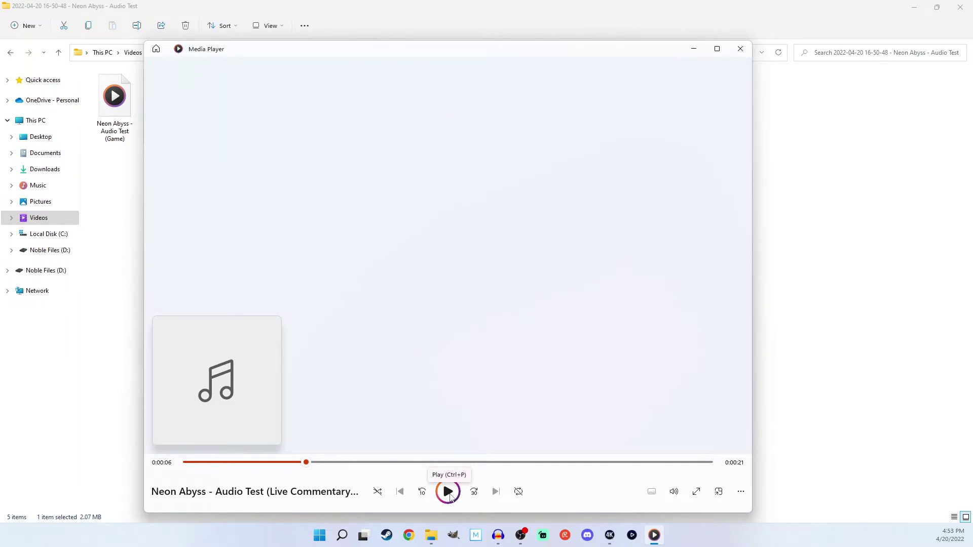
click(740, 48)
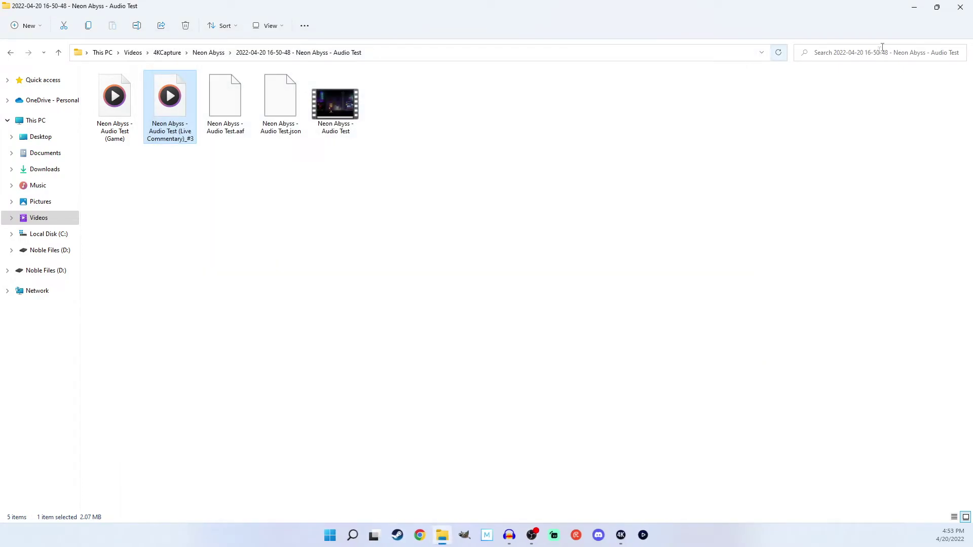
click(915, 9)
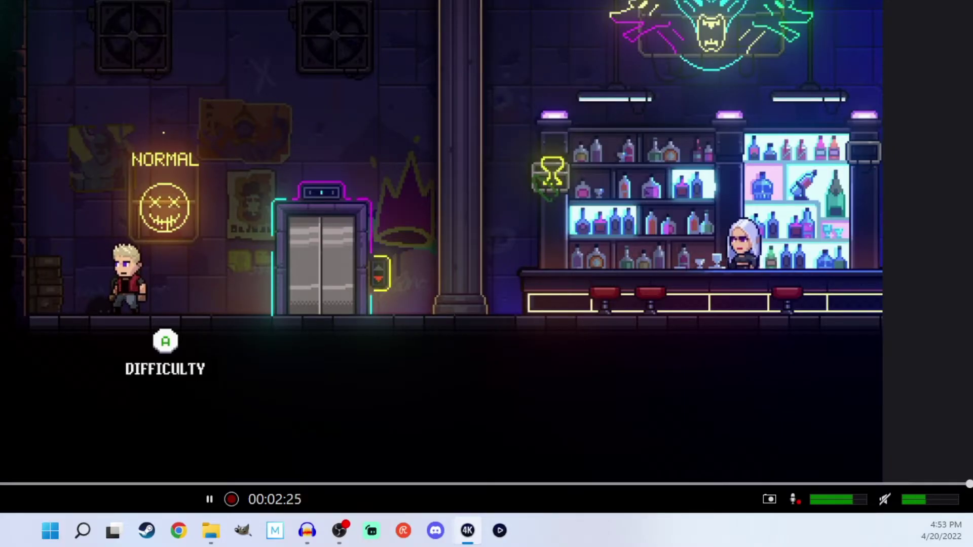
click(794, 502)
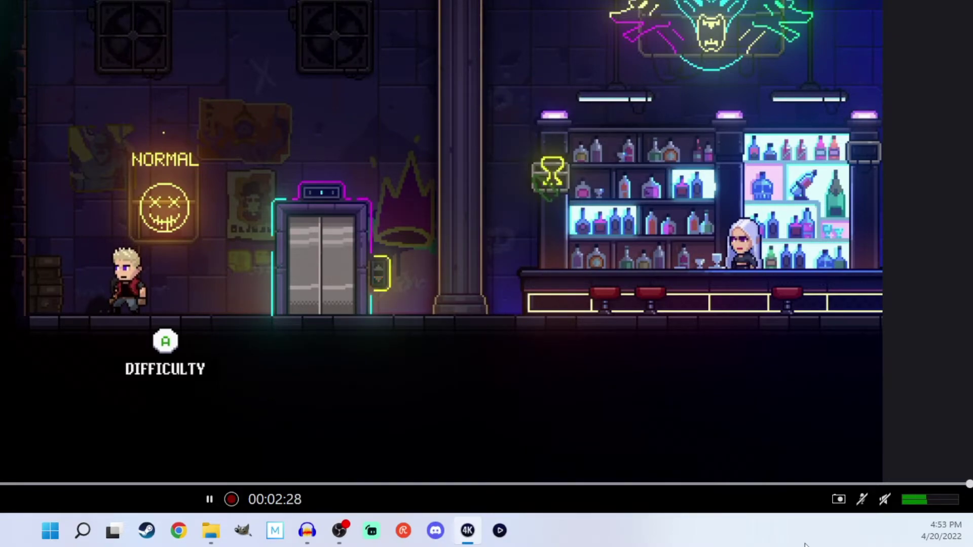
click(862, 500)
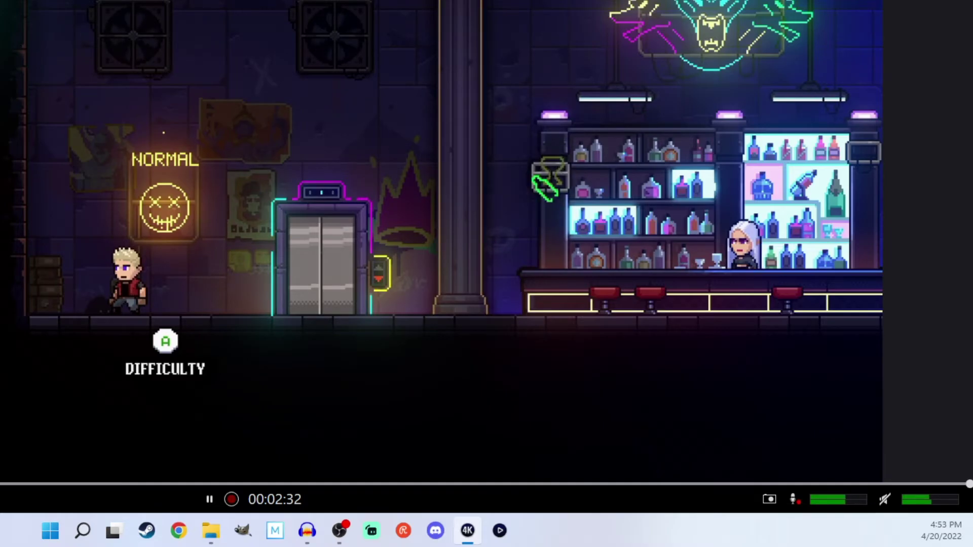
click(307, 530)
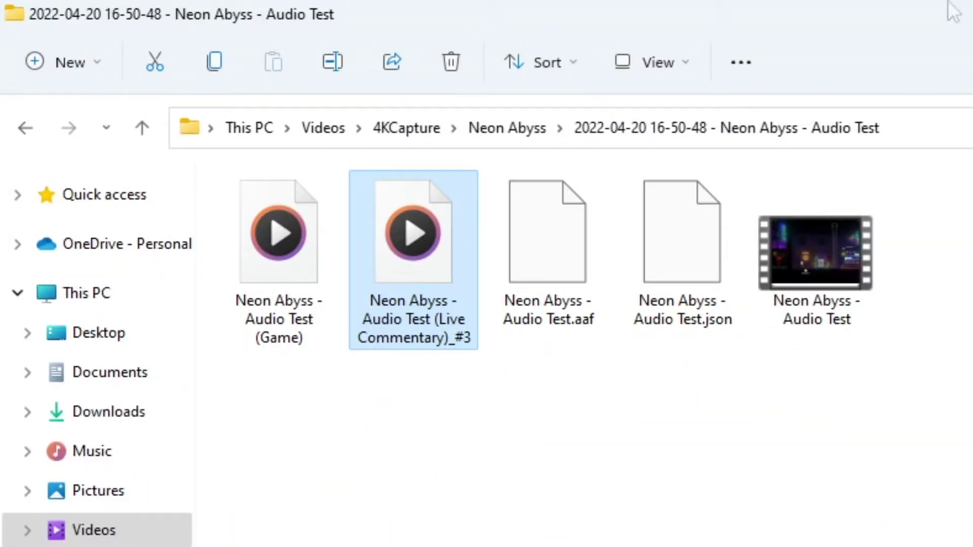
Replay and close the Audio Test MP4, then play and pause the Live Commentary track.
double_click(825, 299)
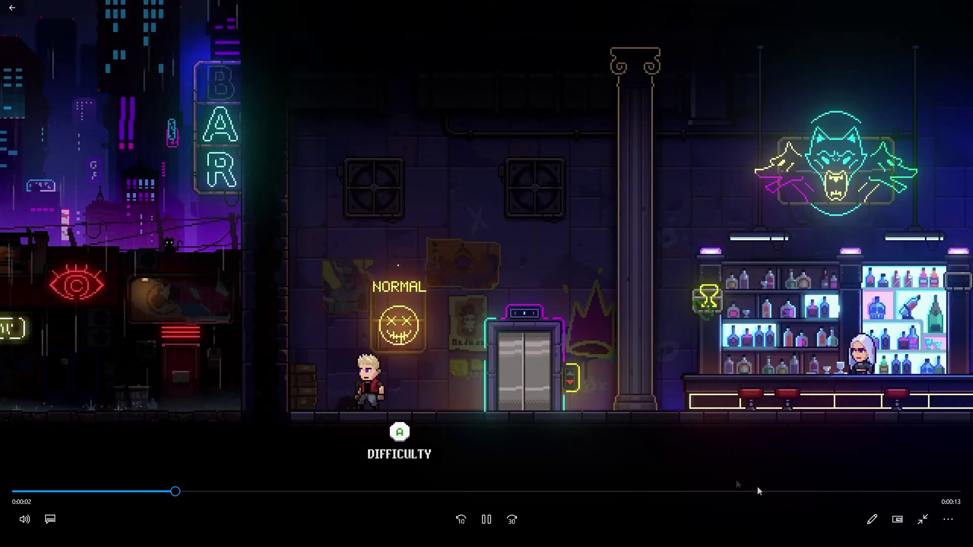
click(490, 517)
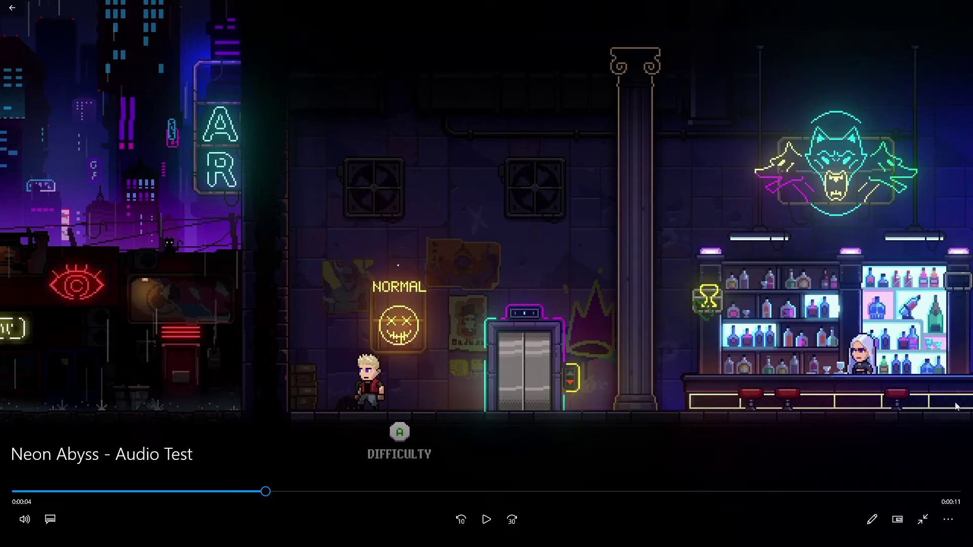
click(922, 519)
click(960, 8)
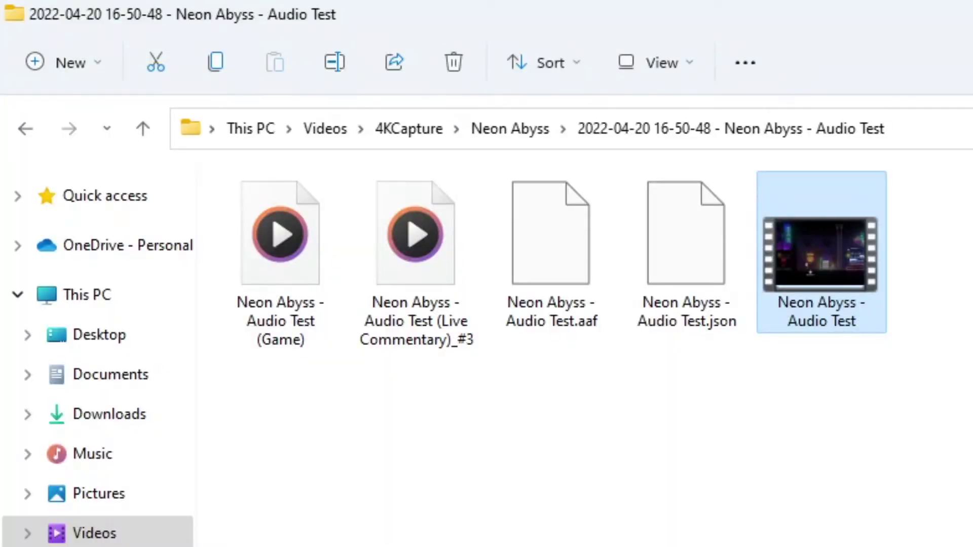
double_click(417, 316)
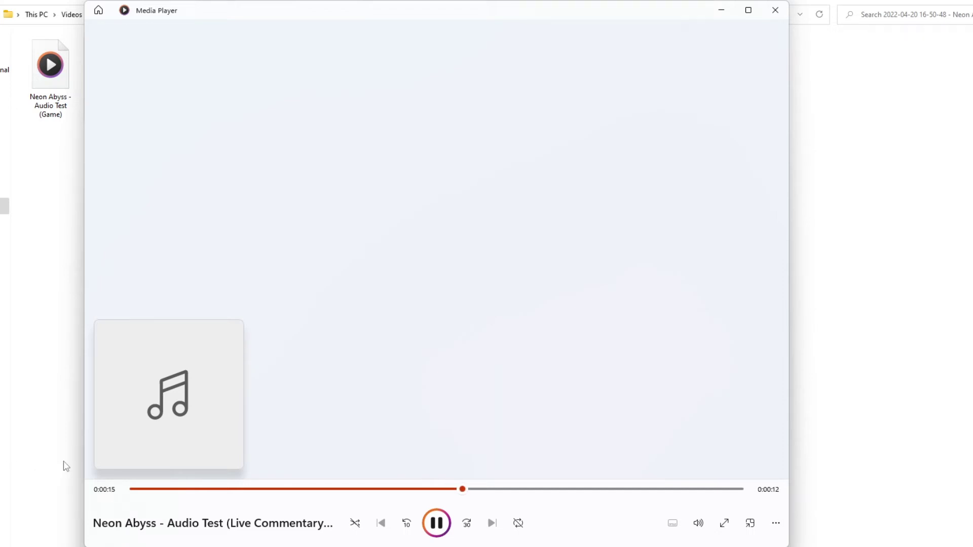
click(437, 523)
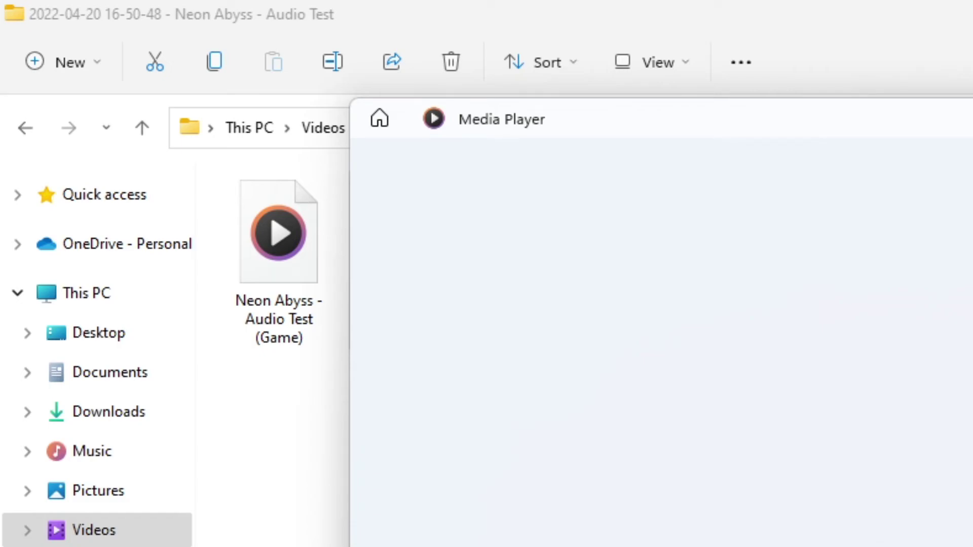
Close Media Player with Alt+F4 to reveal the five Audio Test files.
key(alt+F4)
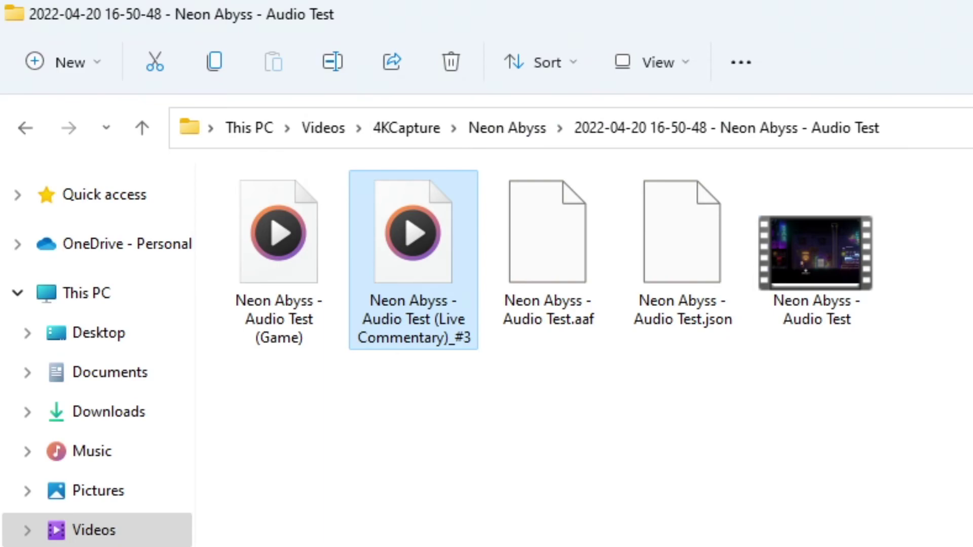